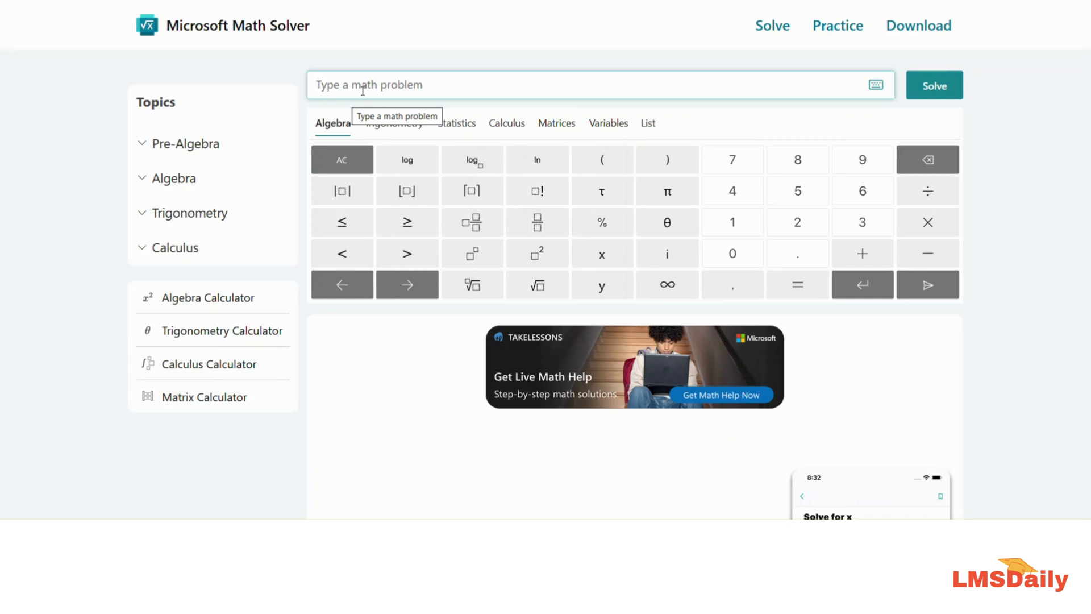
Enter x² + 5x + 6 = in the problem box, squaring the first x with the keypad
type("x ")
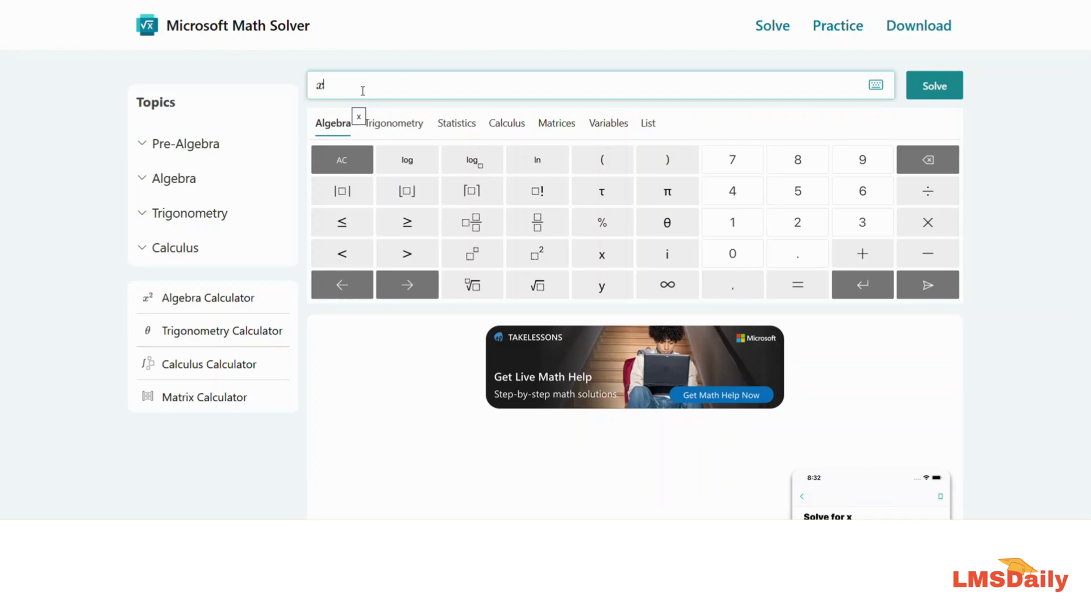
type("+ 5x ")
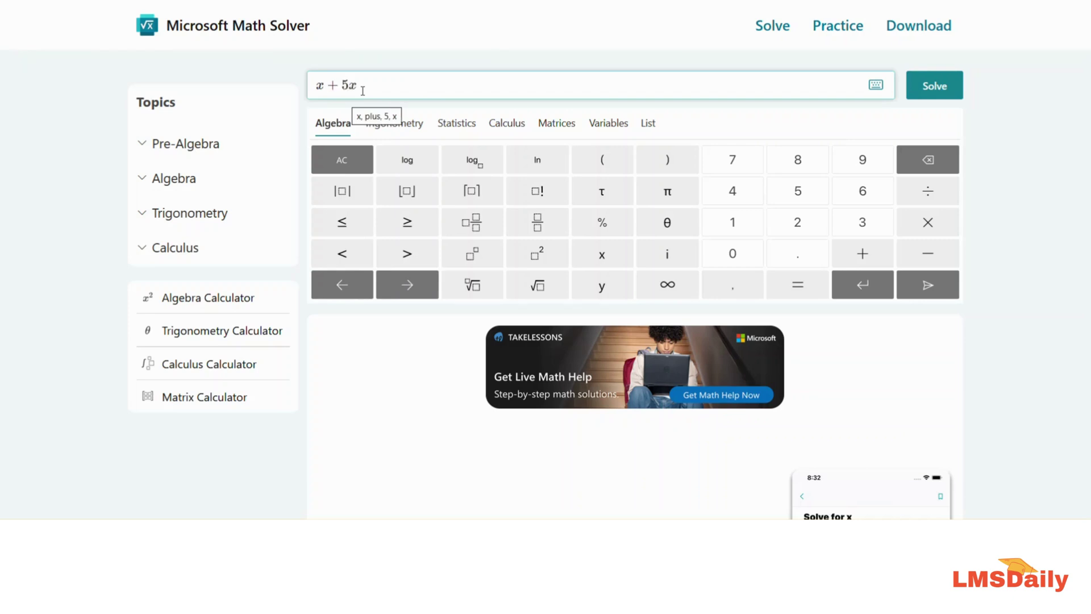
type("+ 6 ")
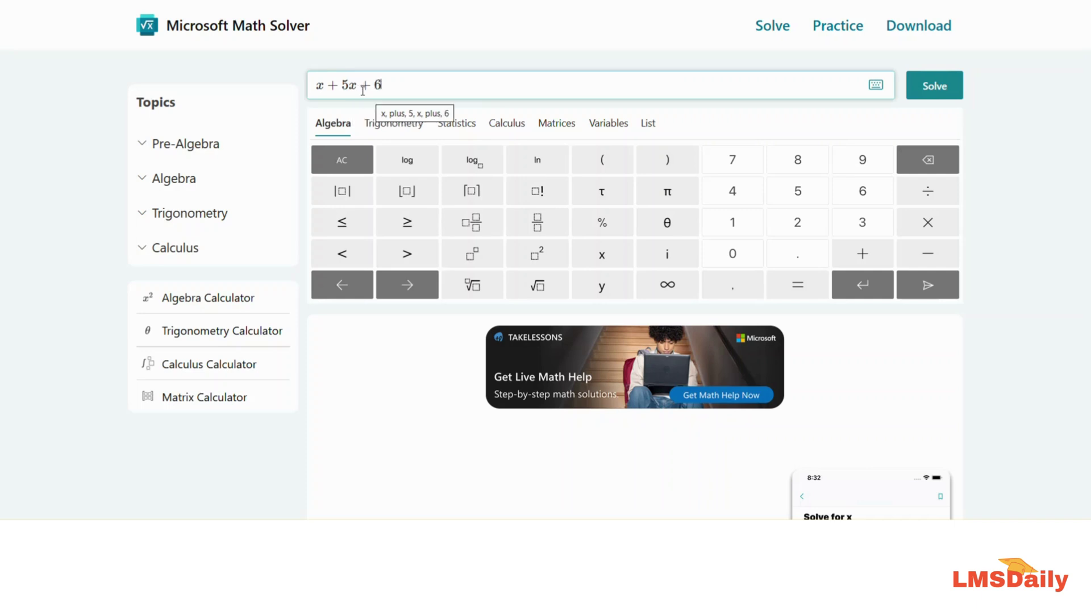
type("=")
left_click(322, 86)
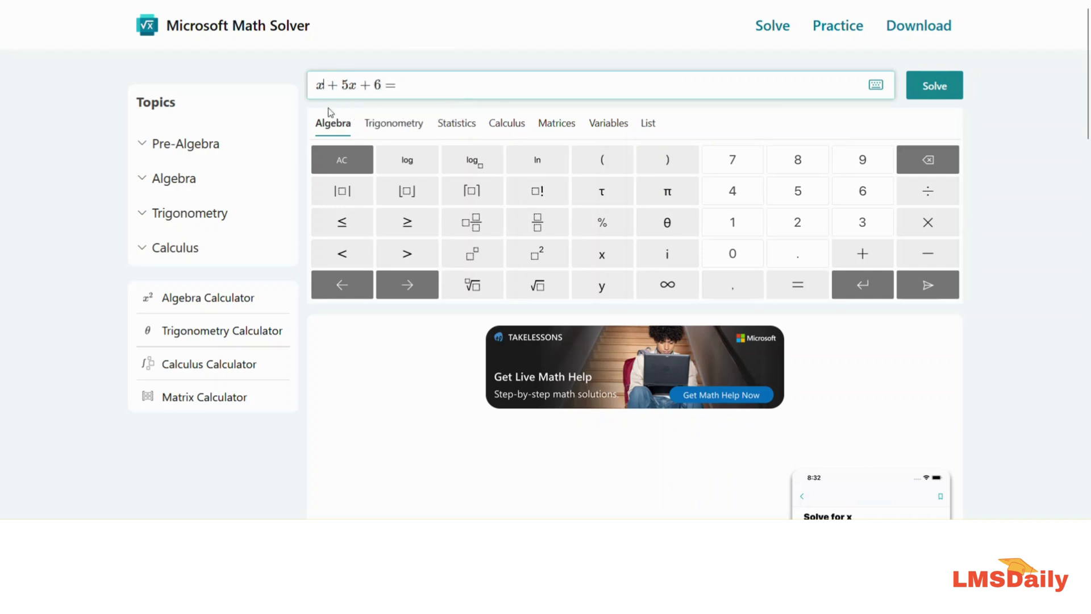
left_click(538, 254)
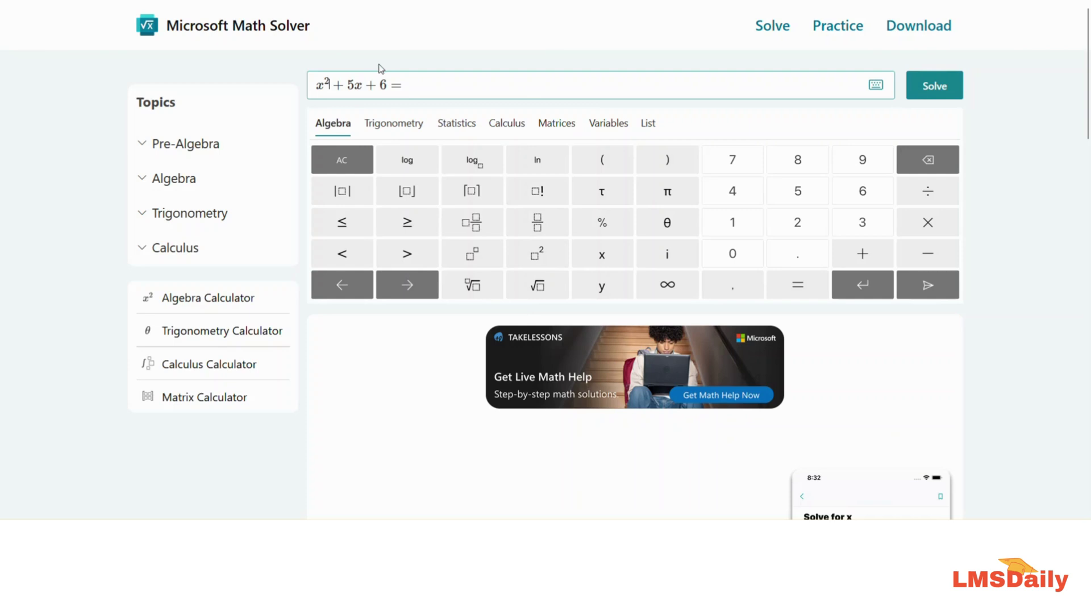
left_click(403, 85)
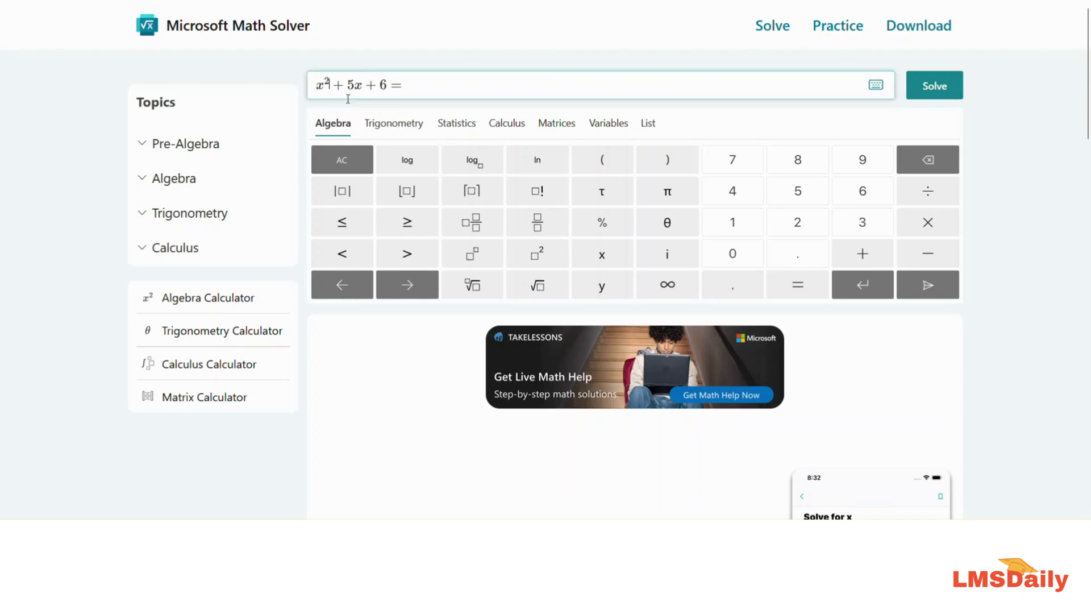
Solve the expression and scroll through the grouping steps that factor it to (x+2)(x+3)
left_click(945, 98)
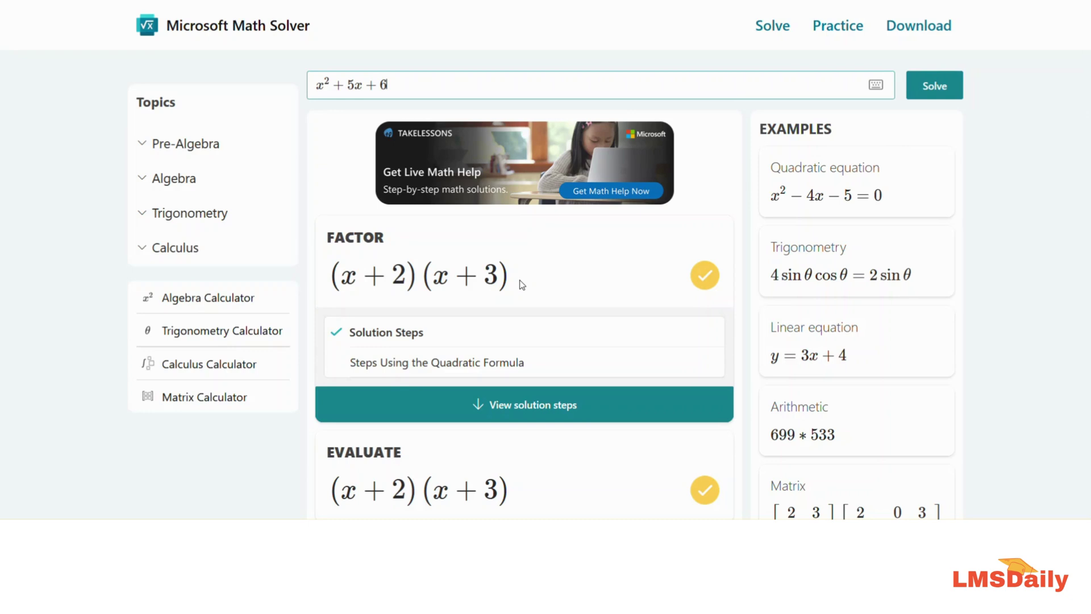
scroll(522, 284, "down", 2)
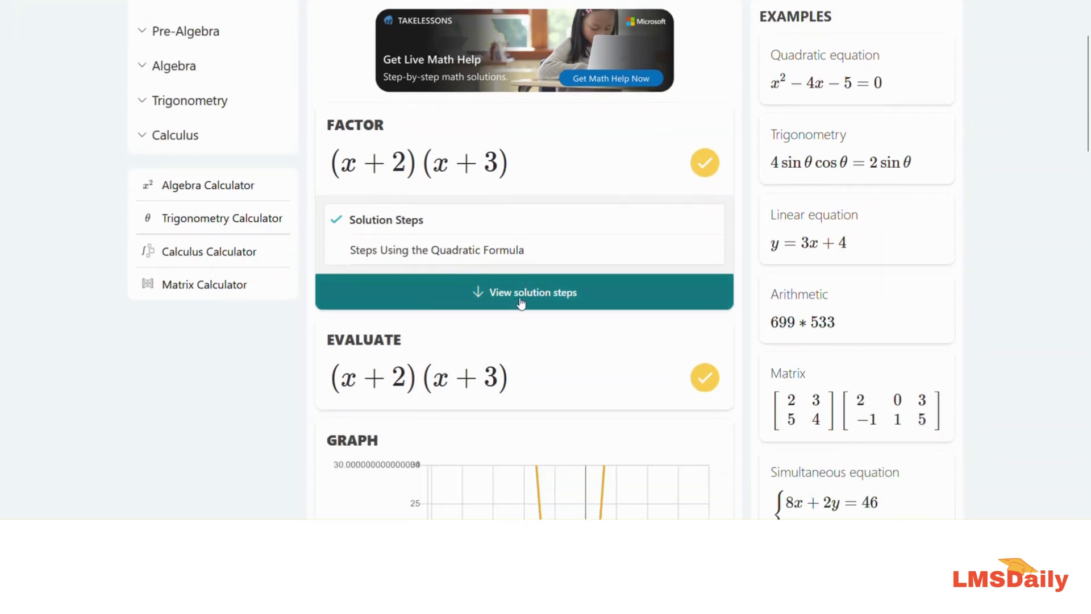
left_click(494, 295)
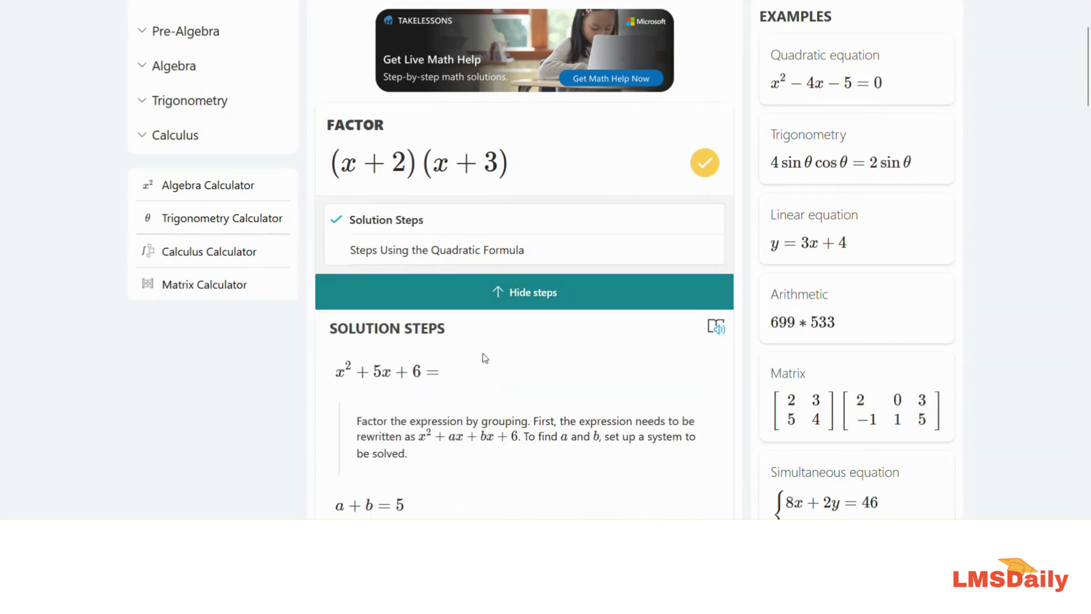
scroll(469, 312, "down", 2)
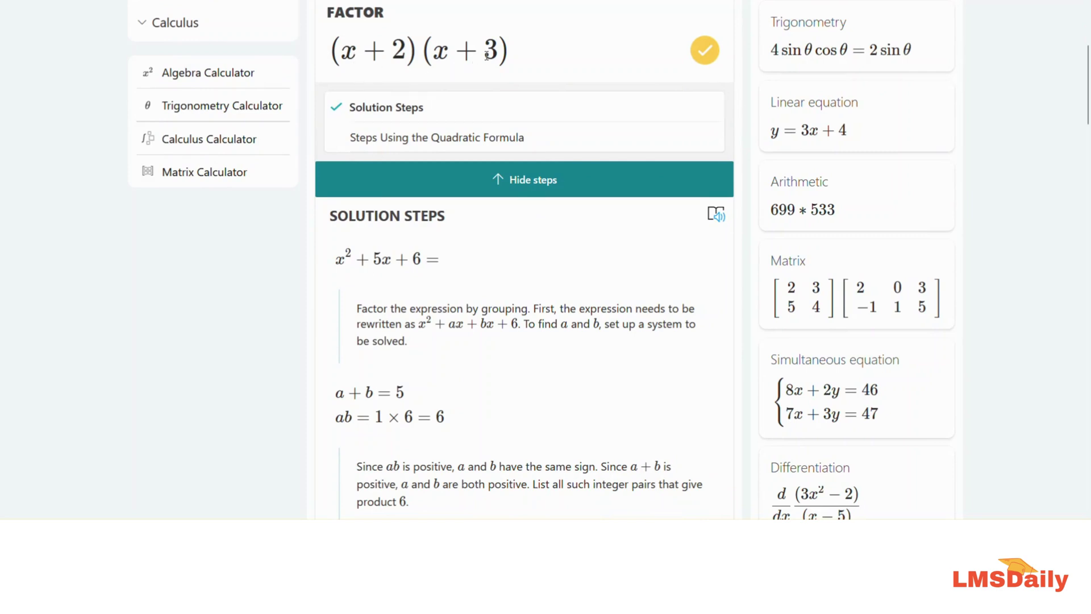
scroll(397, 298, "down", 2)
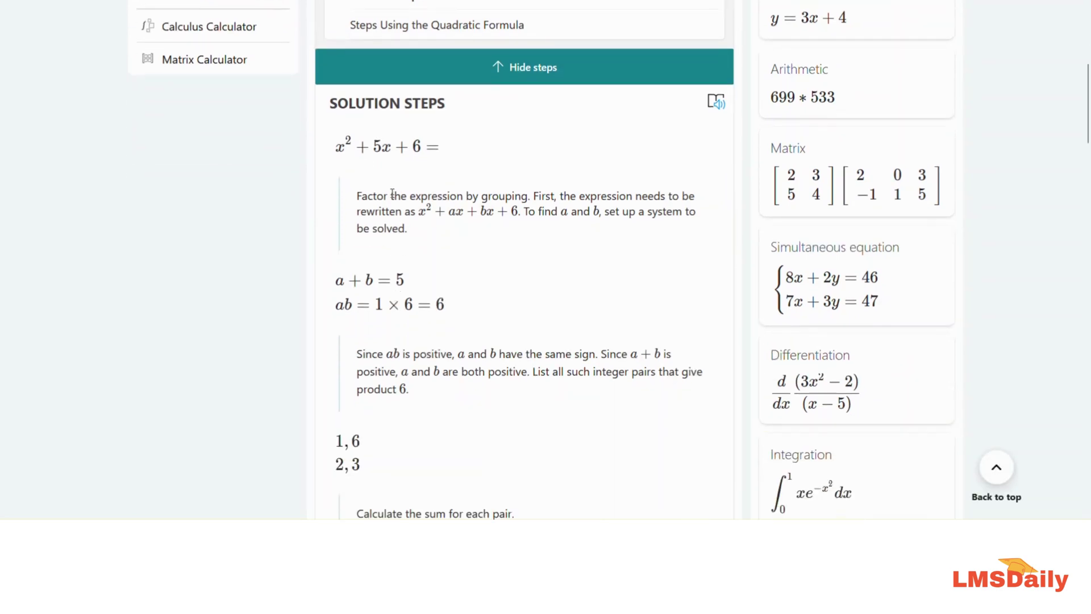
scroll(389, 335, "down", 2)
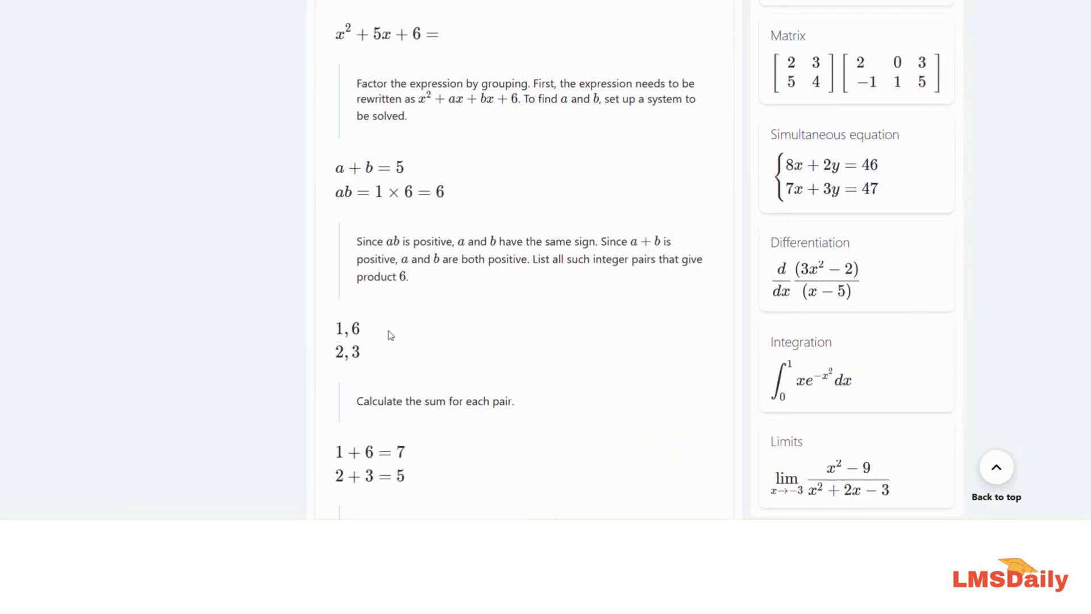
scroll(391, 335, "down", 15)
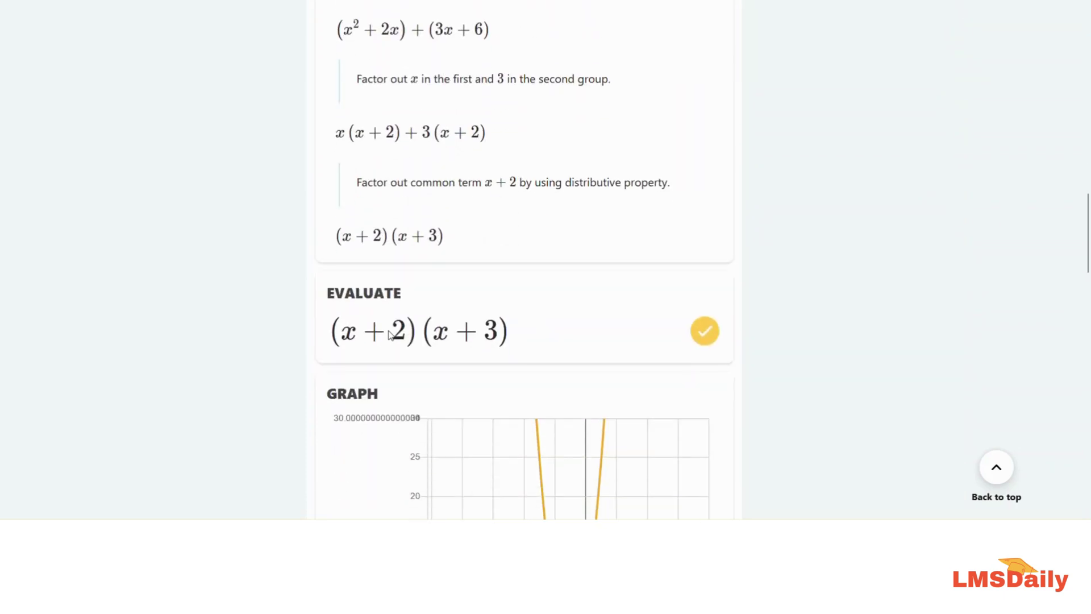
Open the Polynomial quiz card from the Quiz section: 4 questions, 5-10 minutes
scroll(391, 335, "down", 4)
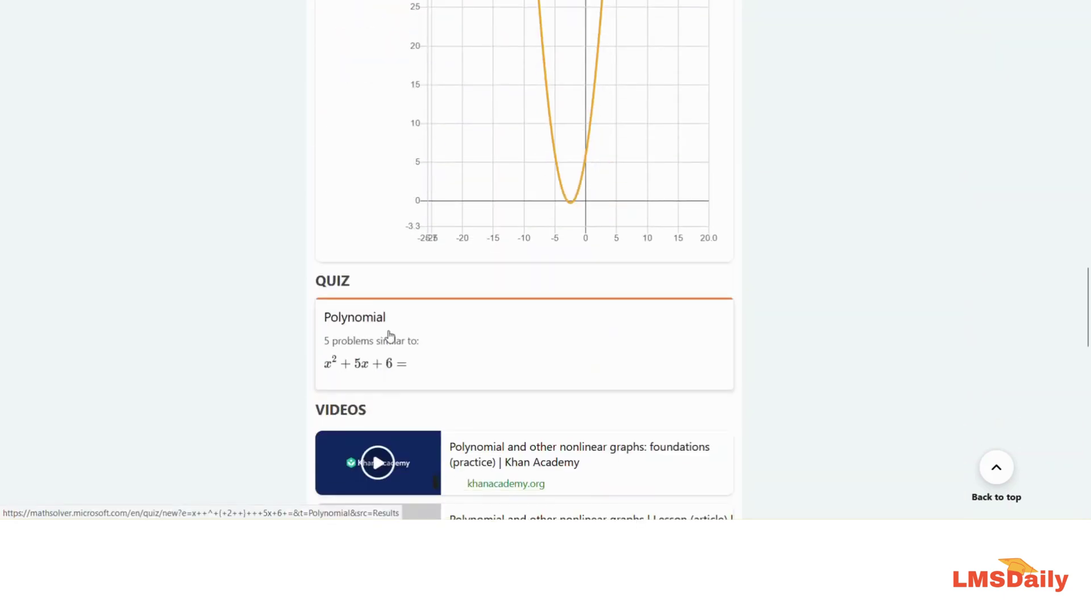
left_click(349, 343)
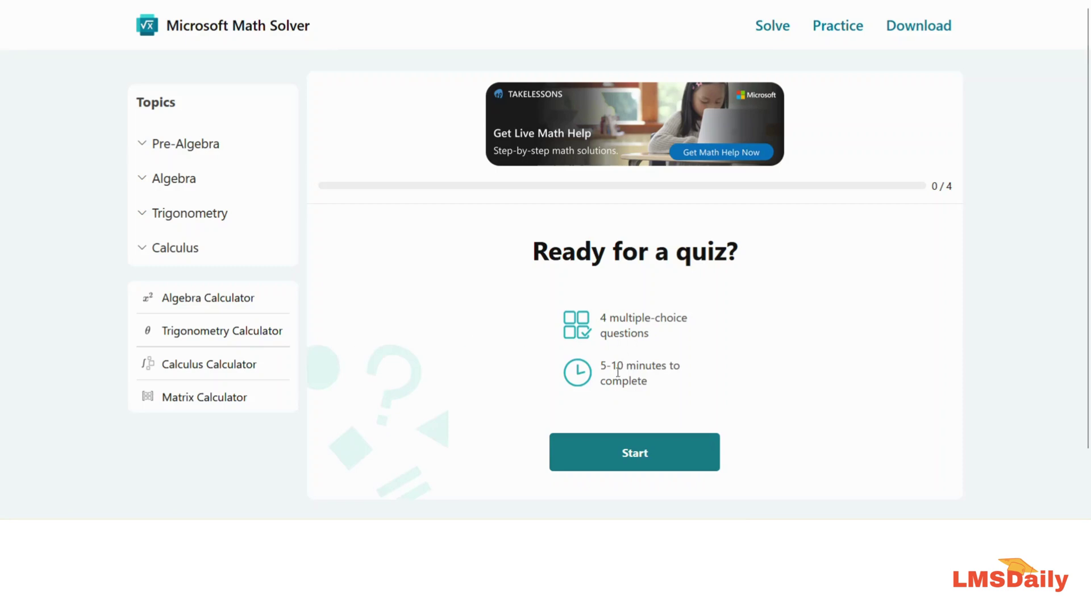
Start the Polynomial quiz and check answer A on the first question
left_click(585, 453)
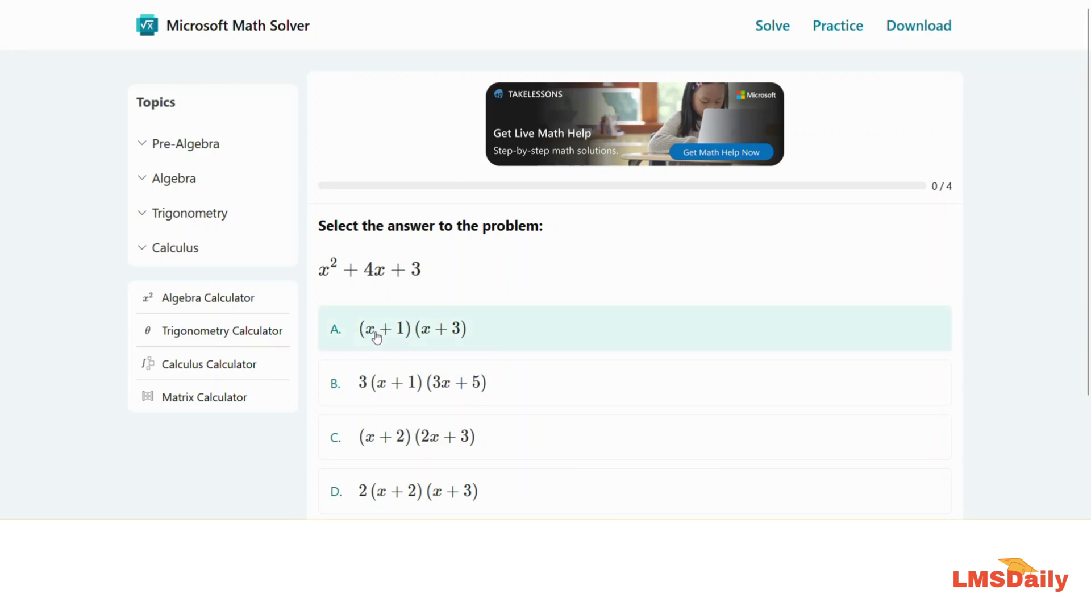
scroll(714, 346, "down", 3)
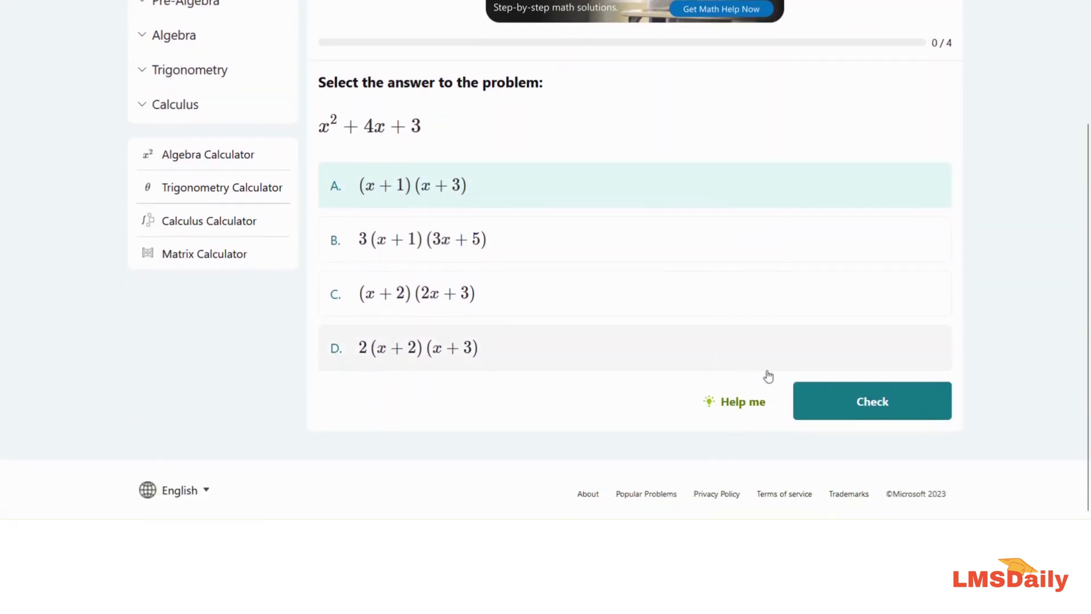
left_click(851, 402)
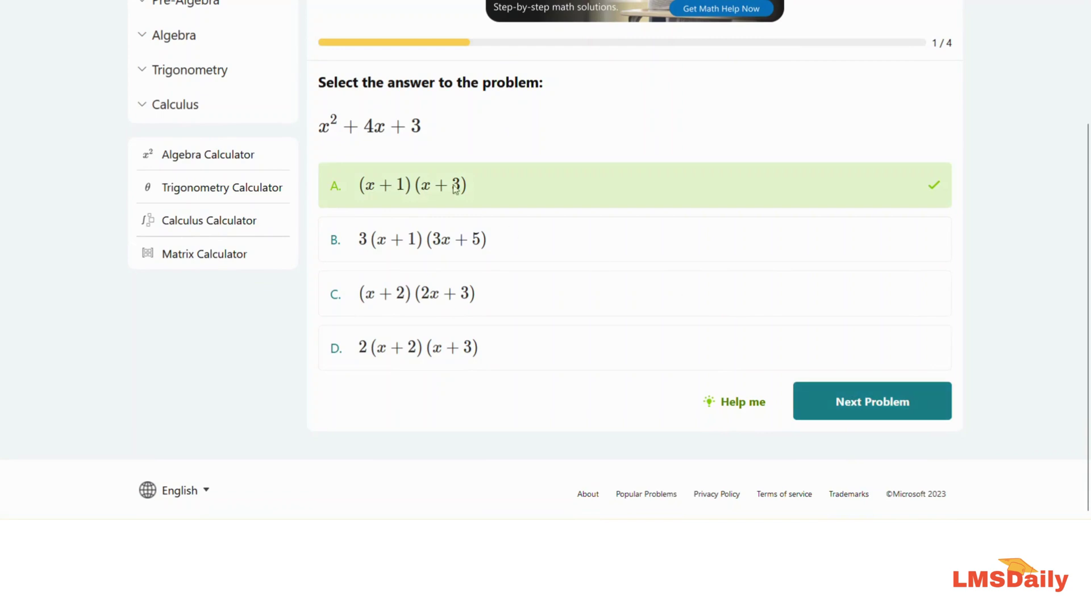
On question 2, x²+6x+5, submit (x+1)(x+2), which is graded wrong
left_click(841, 400)
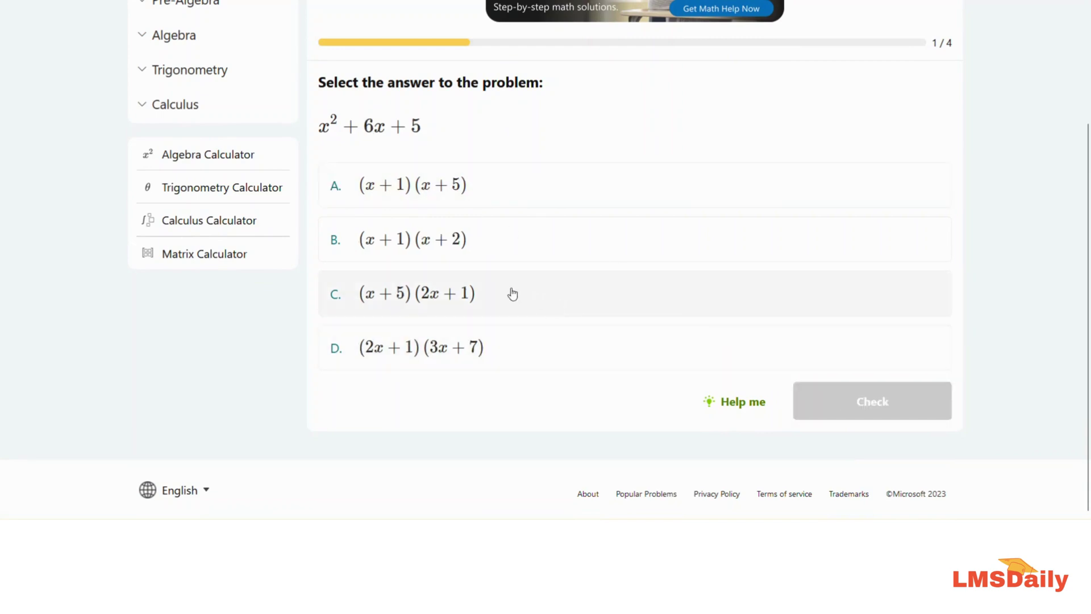
left_click(394, 249)
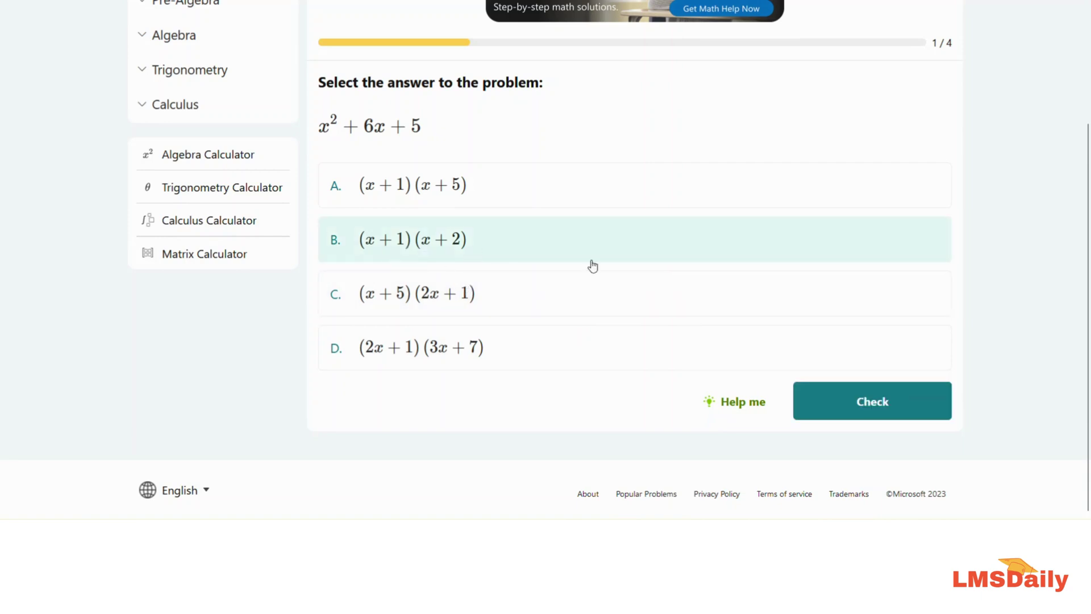
left_click(871, 404)
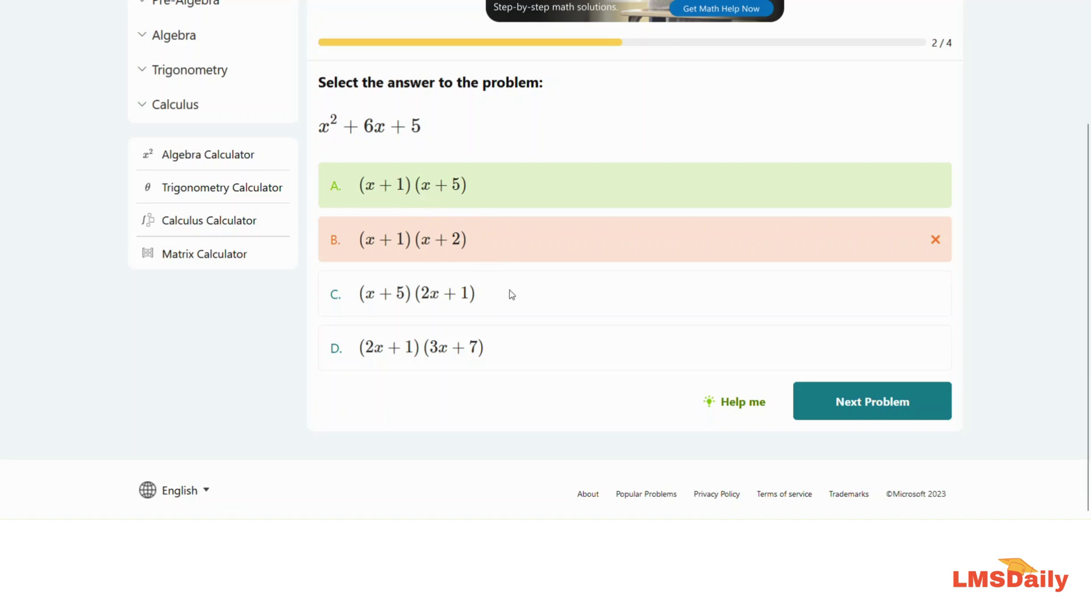
Show the grouping solution steps for x²+6x+5, using a=1, b=5 to reach (x+1)(x+5)
left_click(736, 401)
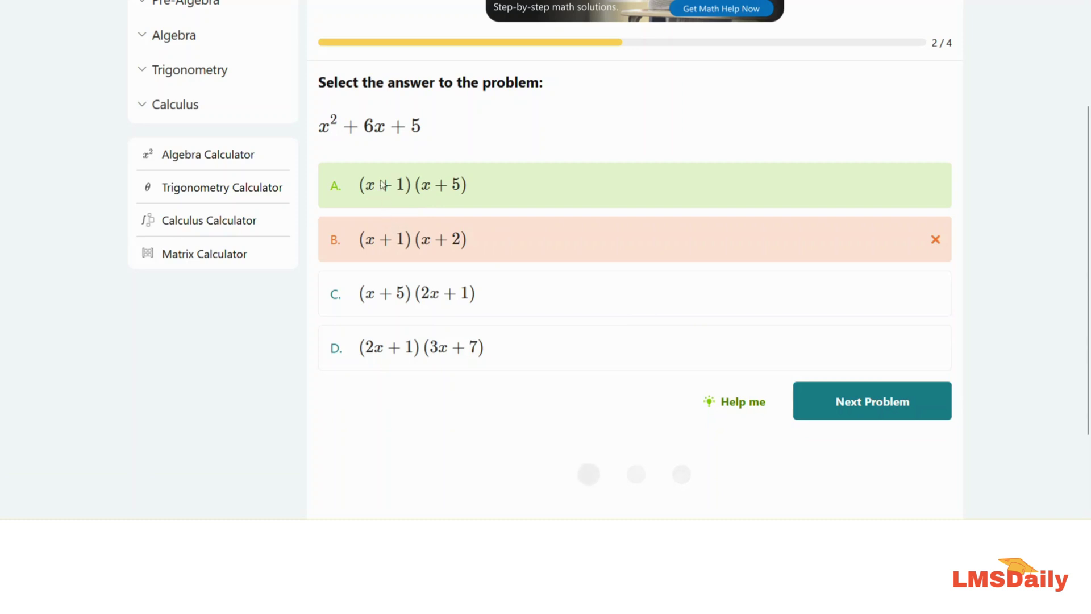
scroll(569, 369, "down", 2)
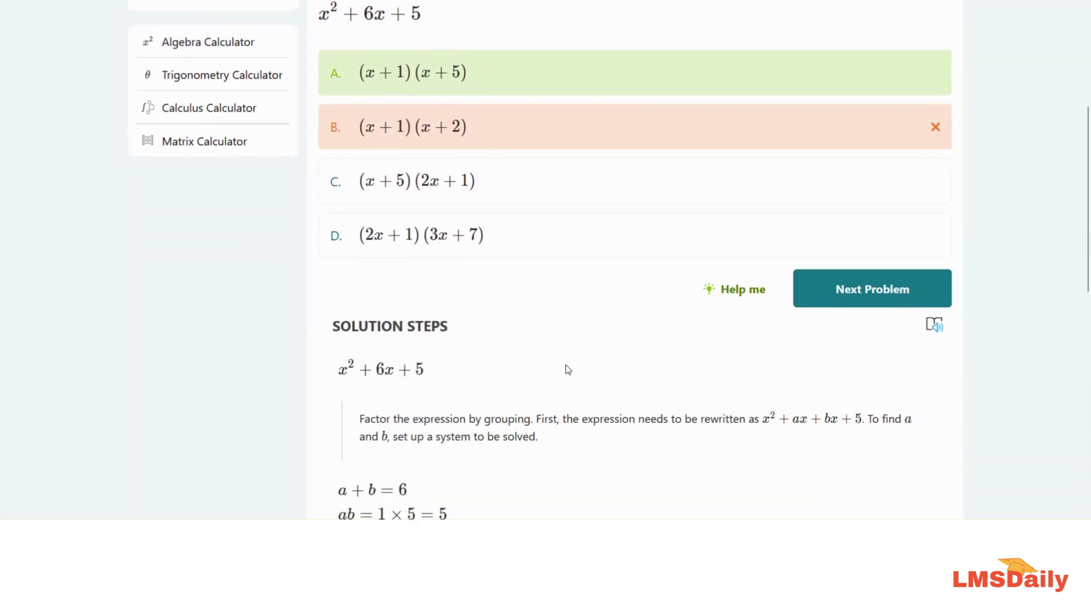
scroll(568, 370, "down", 2)
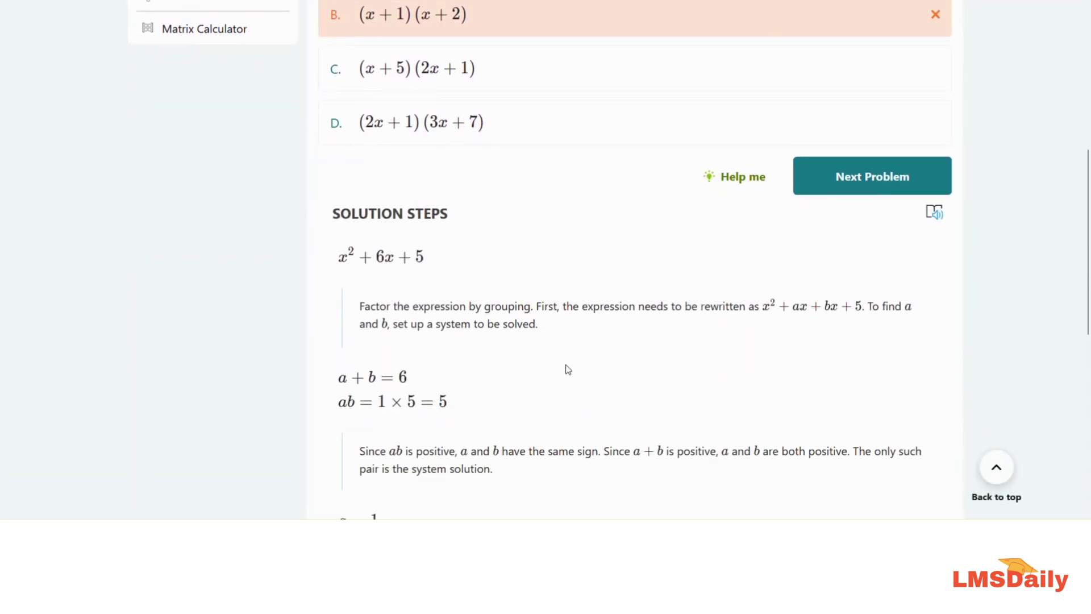
scroll(568, 369, "down", 2)
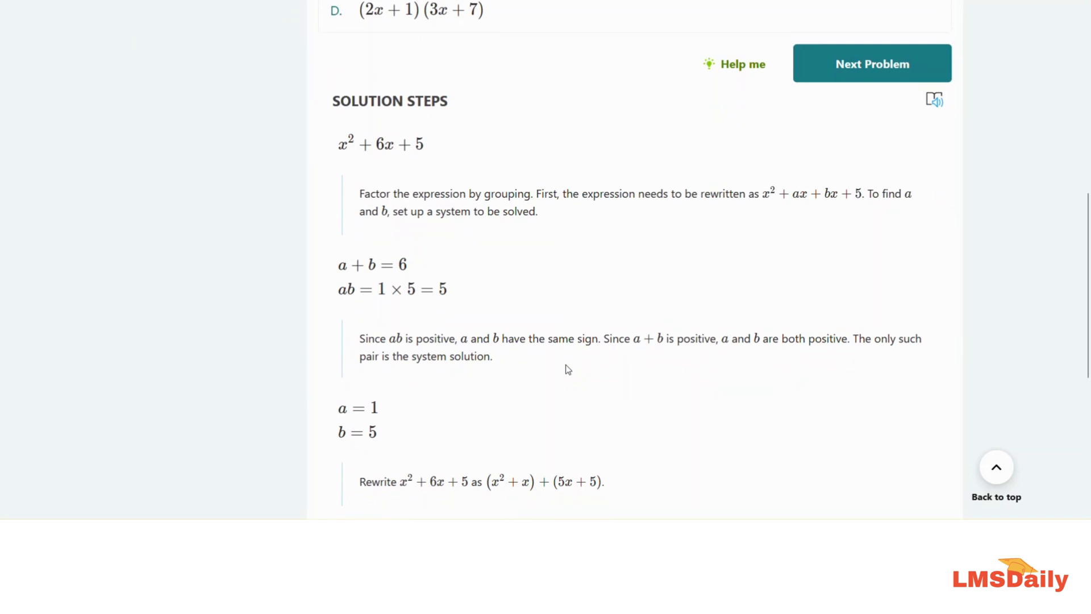
scroll(567, 370, "up", 4)
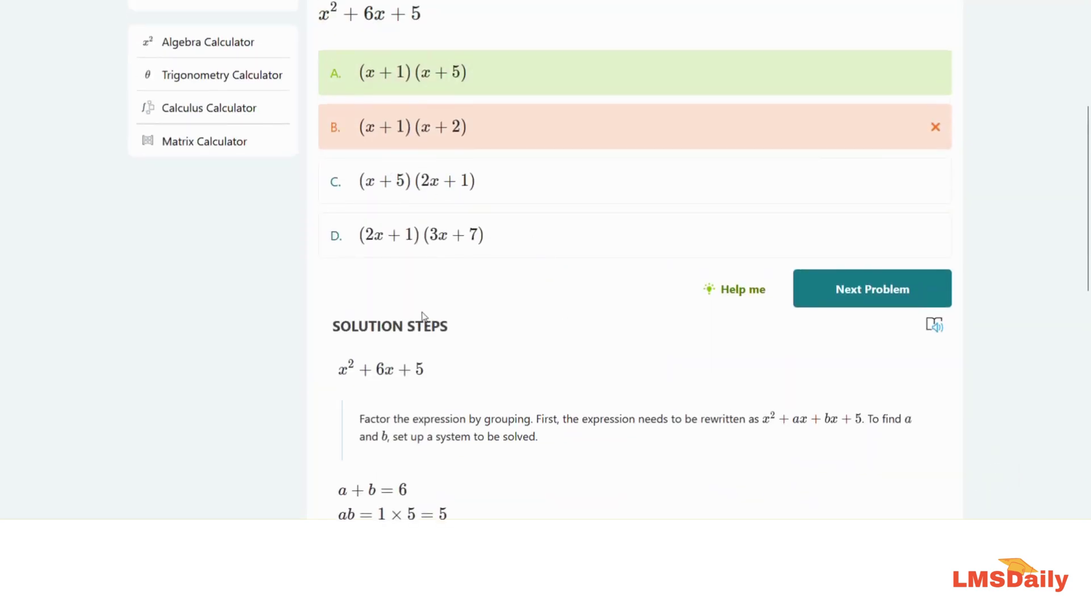
scroll(423, 316, "down", 2)
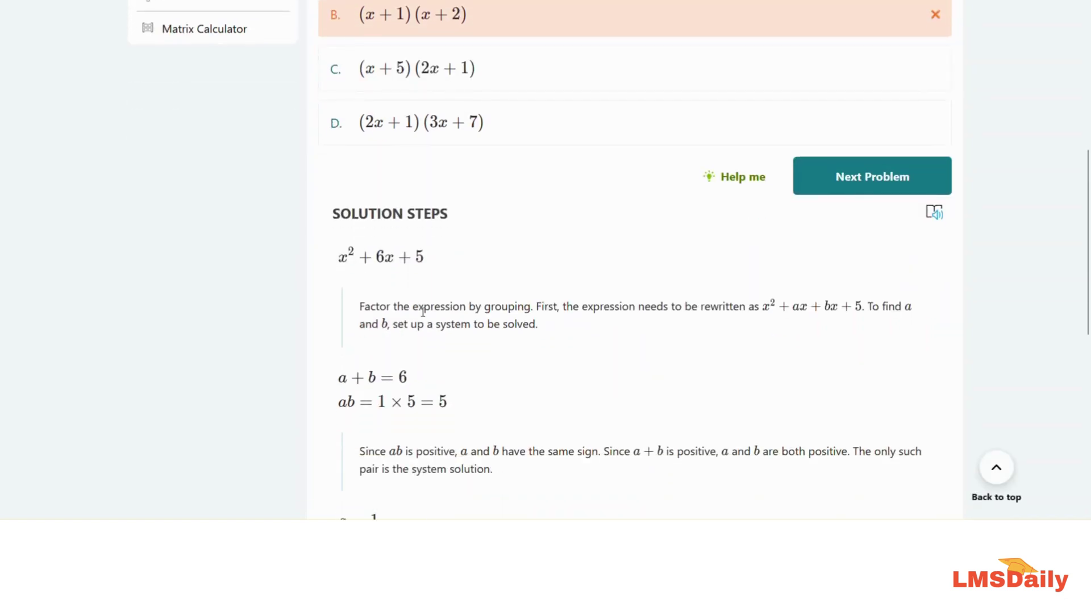
scroll(424, 312, "down", 8)
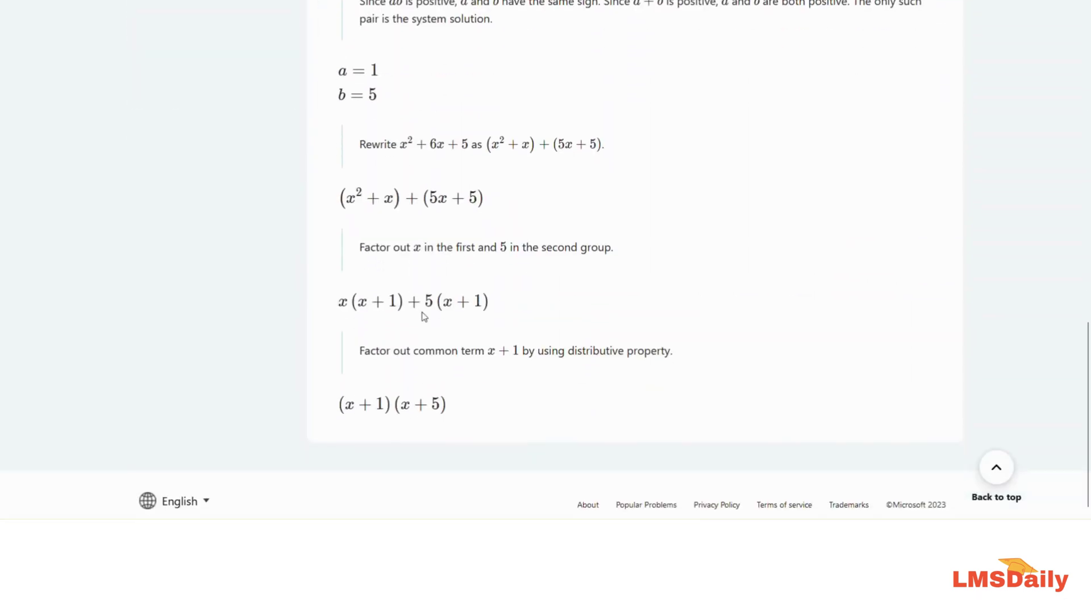
scroll(422, 317, "up", 11)
scroll(424, 316, "up", 3)
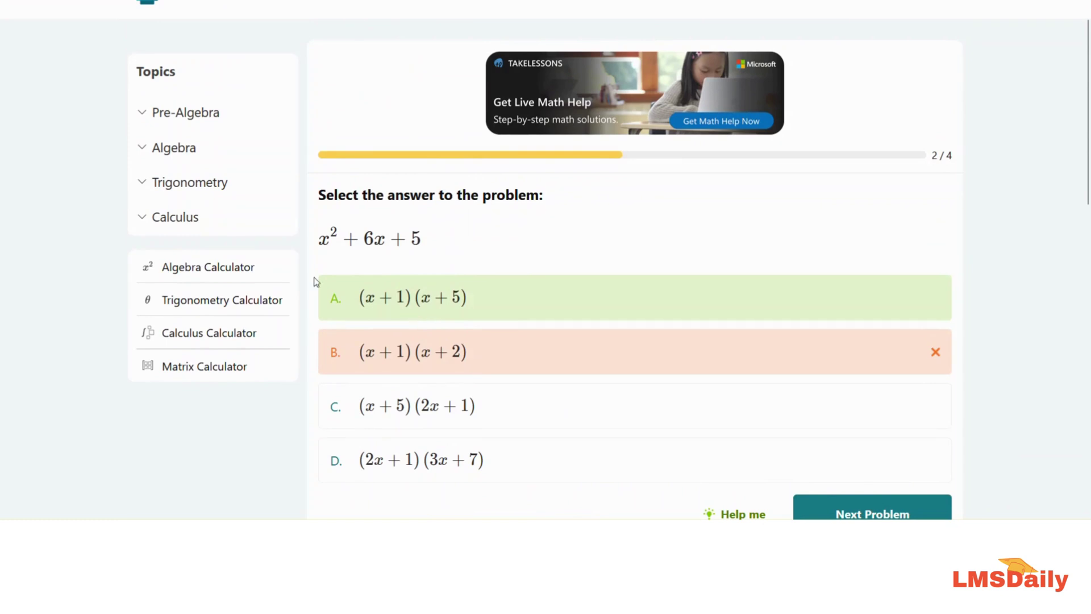
Expand and collapse the Pre-Algebra topic in the Topics list
left_click(143, 115)
left_click(142, 115)
scroll(243, 225, "up", 1)
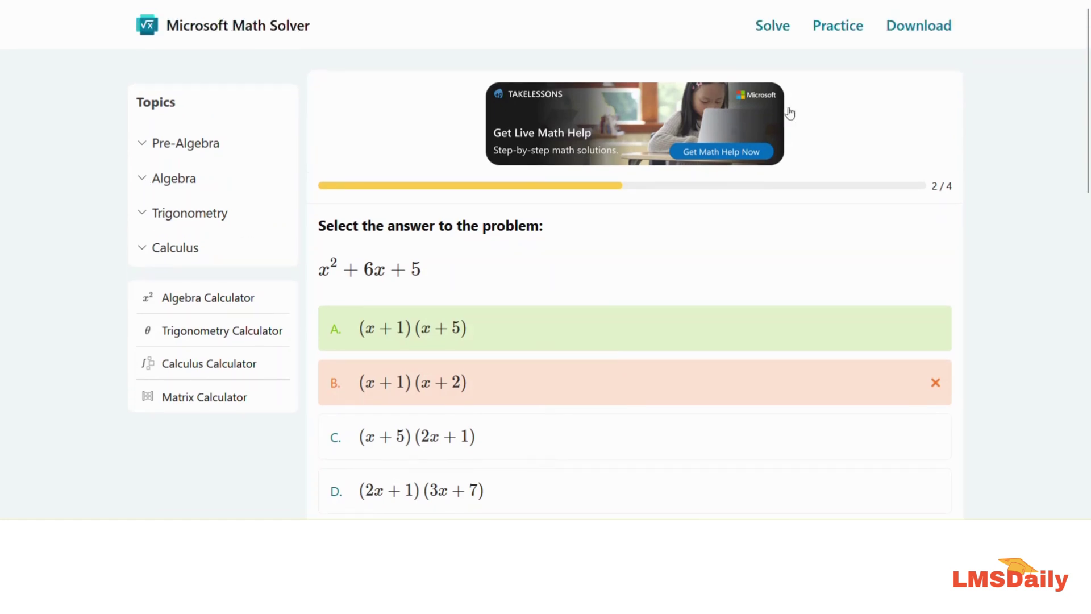
View the Practice quizzes overview, scrolling the quiz cards with Polynomial still at 2/4
left_click(843, 33)
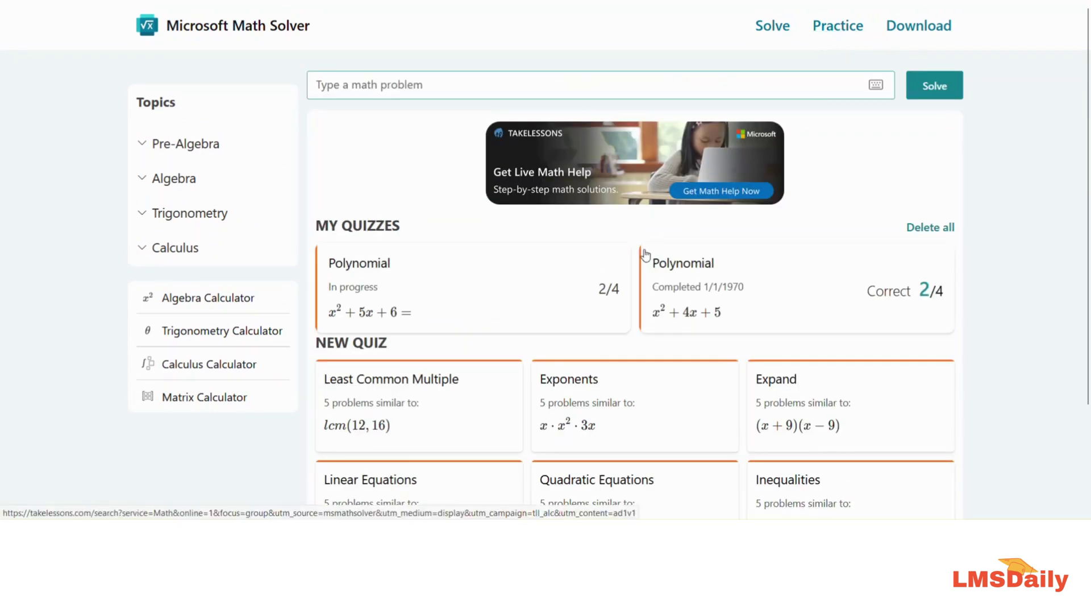
scroll(404, 312, "down", 2)
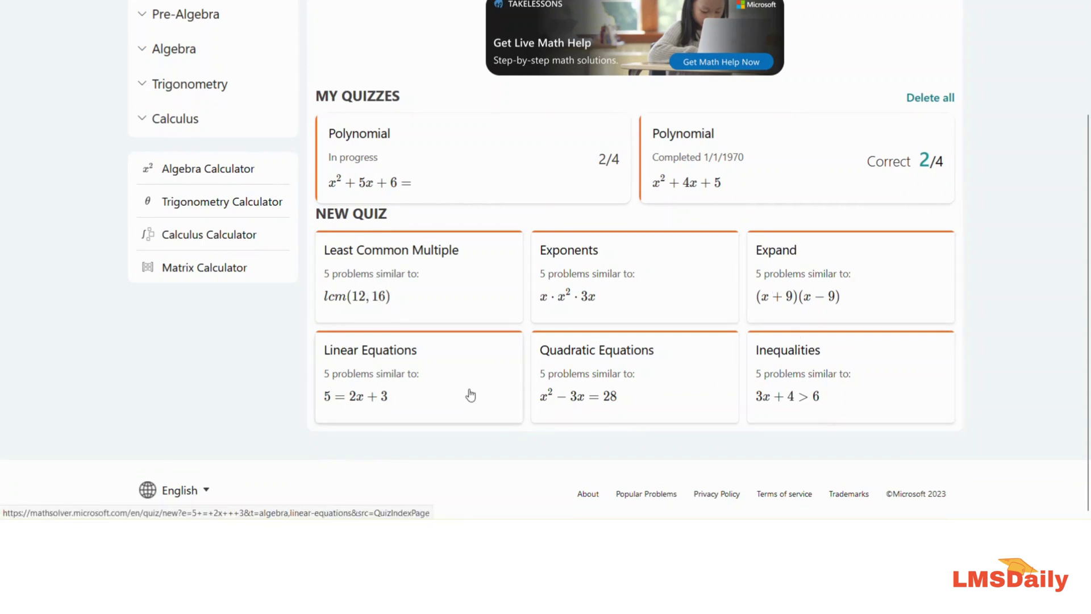
scroll(470, 395, "up", 2)
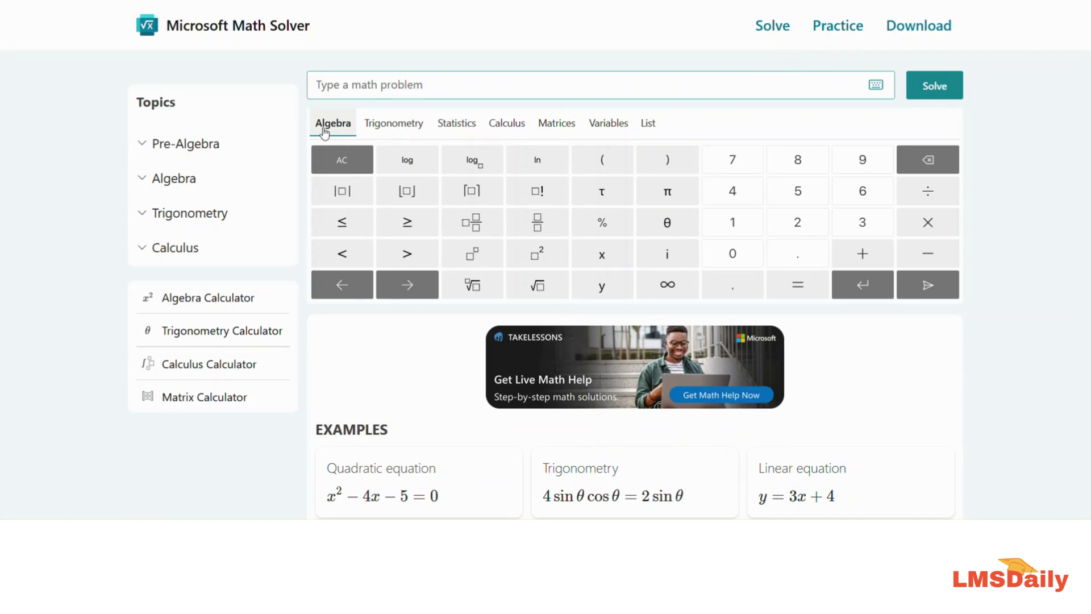
Cycle the keypad through Trigonometry, Statistics, Calculus, Matrices, Variables and List symbol sets
left_click(384, 125)
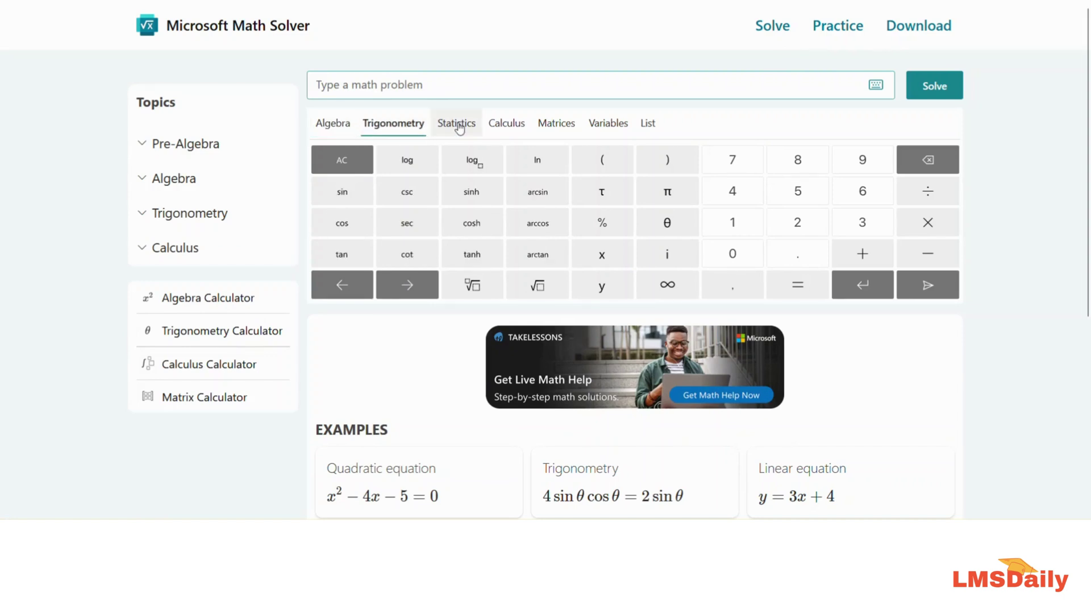
left_click(476, 128)
left_click(502, 125)
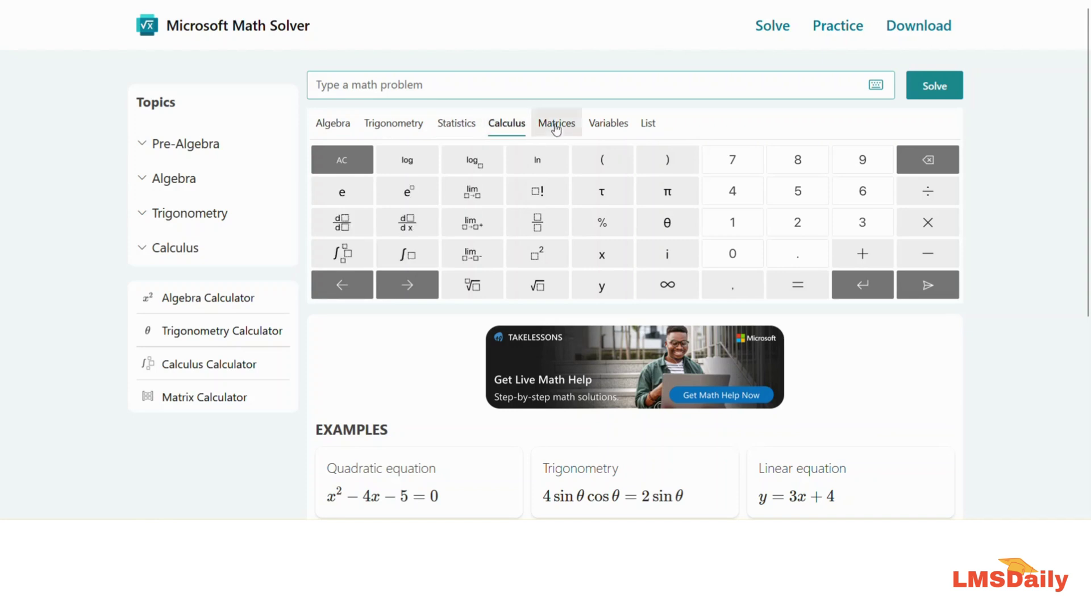
left_click(556, 127)
left_click(597, 125)
left_click(647, 124)
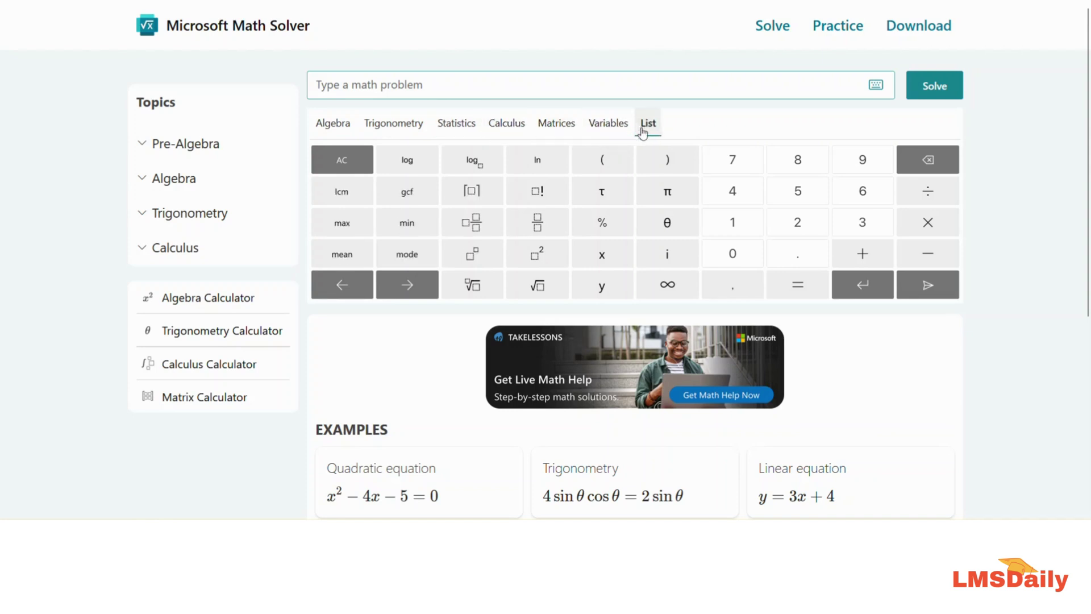